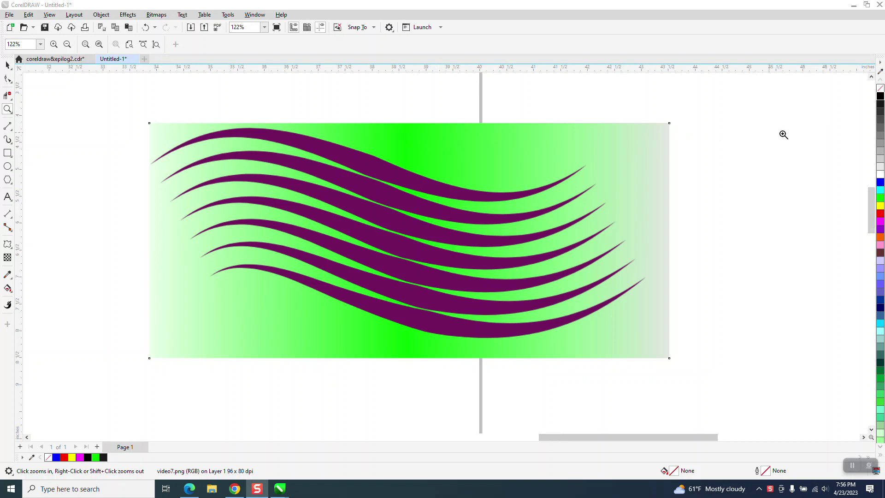
- Zoom out from 122% to 48% so the wave reference sits upper right beside empty canvas
{"action": "scroll", "coordinate": [782, 134], "scroll_direction": "down", "scroll_amount": 3}
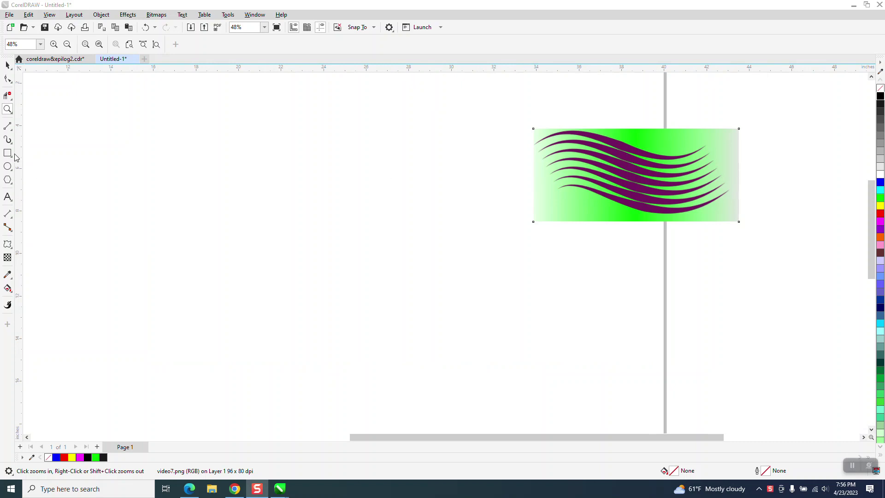
- Draw a tall vertical 2-point line left of the wave reference
{"action": "left_click", "coordinate": [7, 125]}
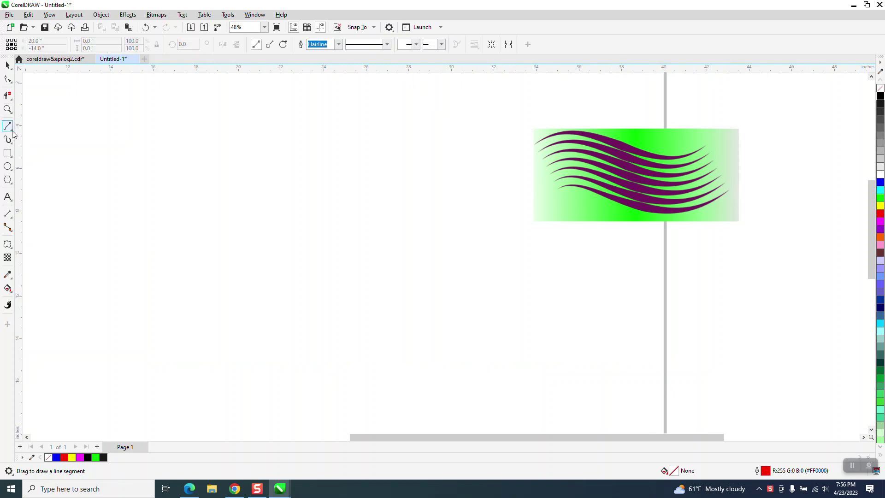
{"action": "left_click", "coordinate": [11, 129]}
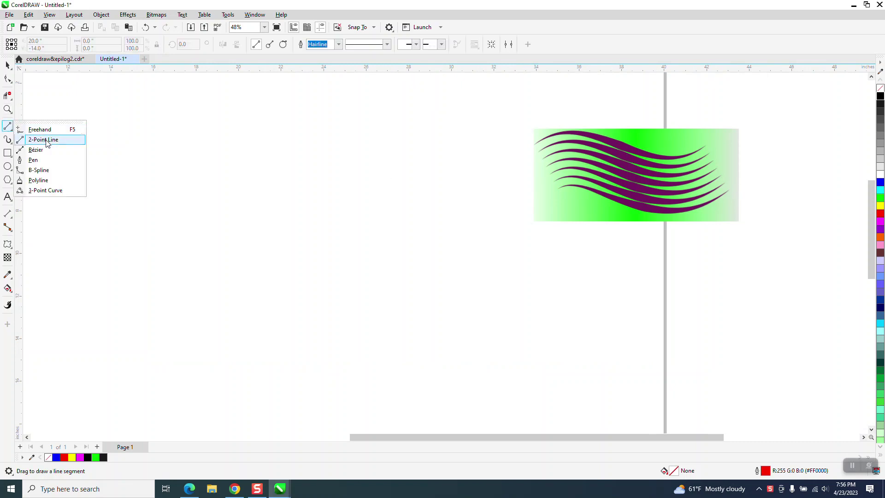
{"action": "left_click", "coordinate": [46, 141]}
{"action": "mouse_move", "coordinate": [296, 124]}
{"action": "left_mouse_down"}
{"action": "mouse_move", "coordinate": [285, 380]}
{"action": "mouse_move", "coordinate": [295, 377]}
{"action": "left_mouse_up"}
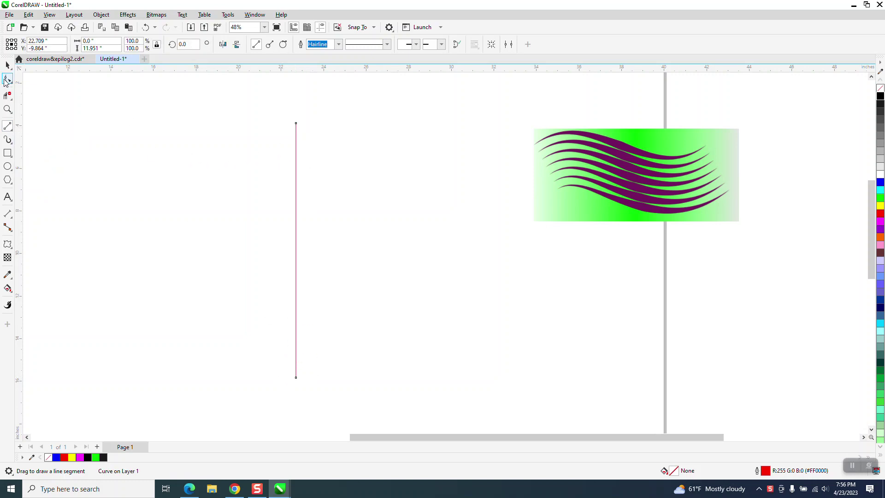
- Select both nodes of the vertical line and convert its segment to a curve
{"action": "left_click", "coordinate": [7, 79]}
{"action": "left_click_drag", "start_coordinate": [251, 99], "coordinate": [356, 405]}
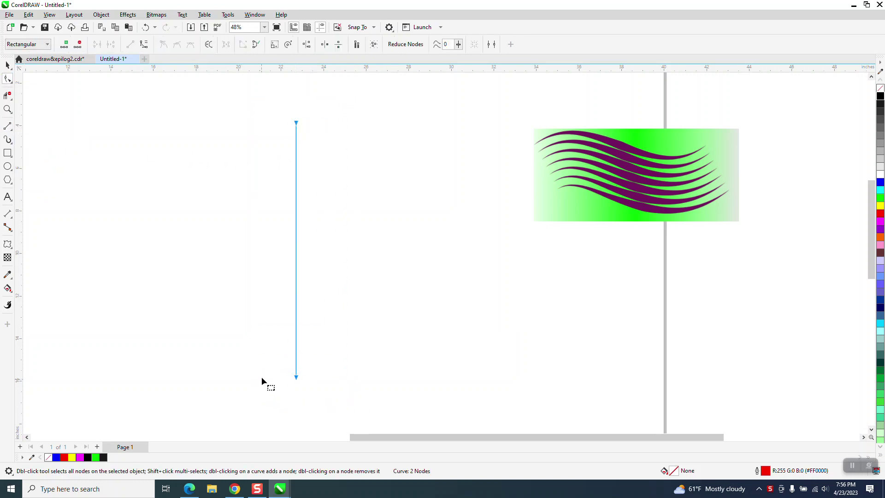
{"action": "right_click", "coordinate": [296, 377]}
{"action": "left_click", "coordinate": [306, 269]}
{"action": "left_click", "coordinate": [328, 143]}
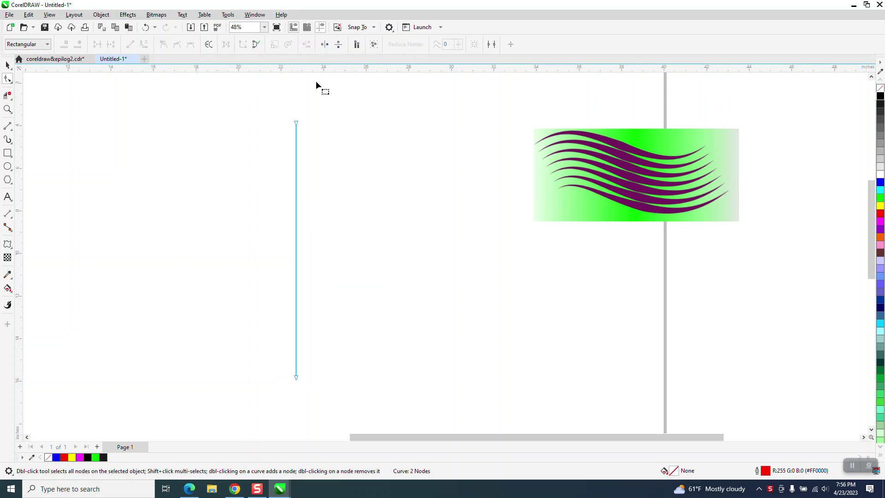
- Set the nudge distance to 3.0 inches
{"action": "left_click", "coordinate": [7, 66]}
{"action": "left_click", "coordinate": [322, 46]}
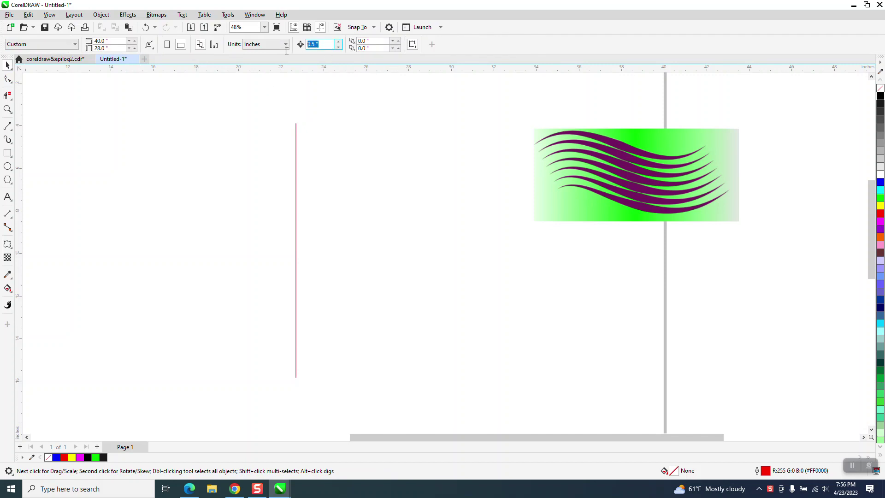
{"action": "type", "text": "3"}
{"action": "left_click", "coordinate": [9, 81]}
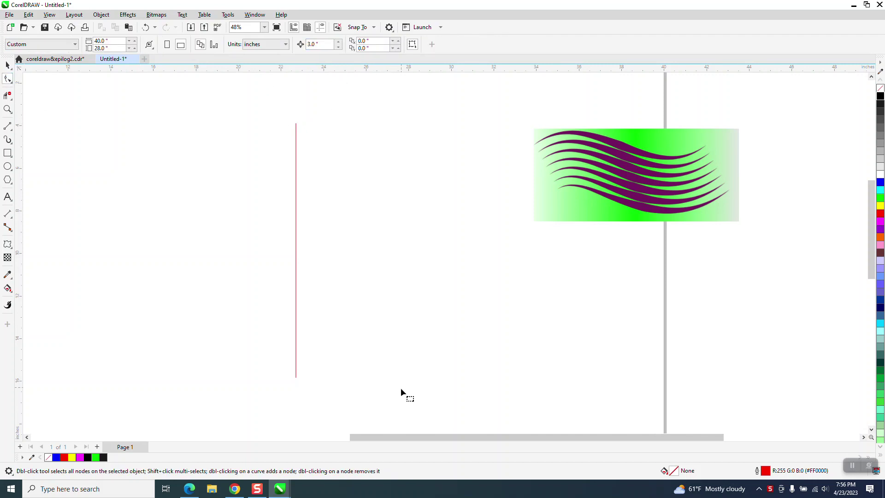
- Bend the vertical line into an S-curve, lower handle pulled left and top handle right
{"action": "left_click", "coordinate": [296, 376]}
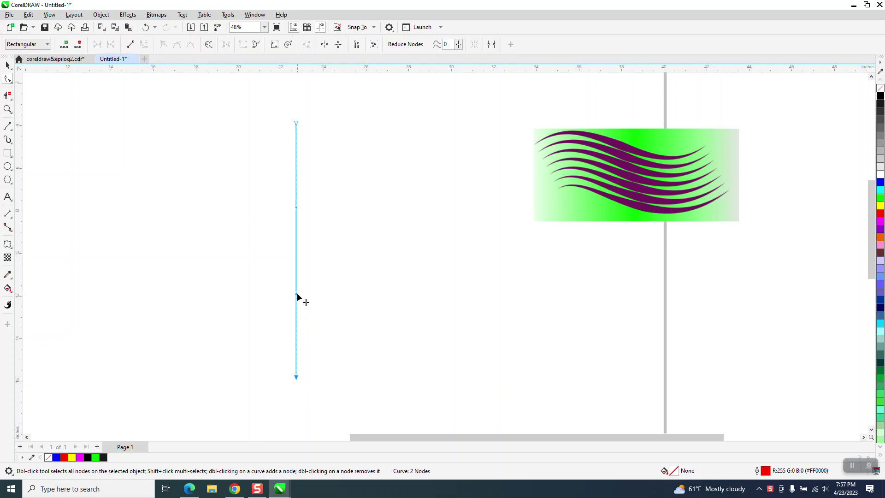
{"action": "left_click_drag", "start_coordinate": [296, 293], "coordinate": [232, 294]}
{"action": "left_click", "coordinate": [296, 211]}
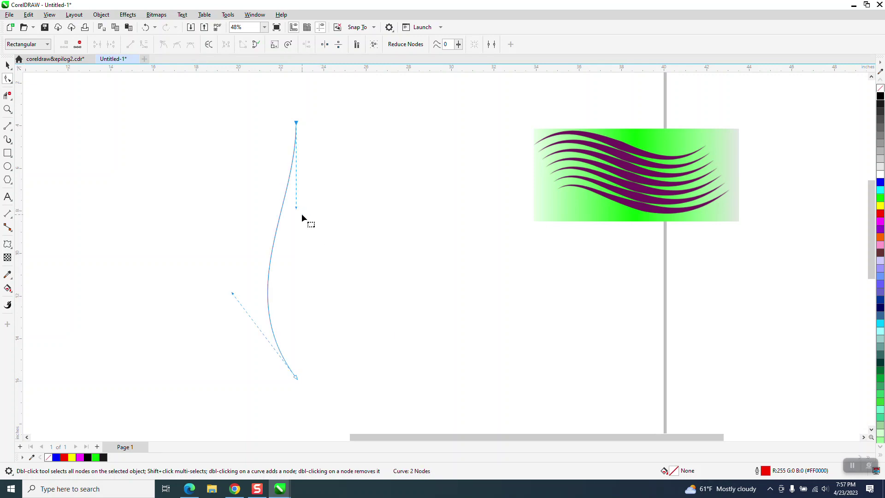
{"action": "left_click_drag", "start_coordinate": [296, 209], "coordinate": [360, 207]}
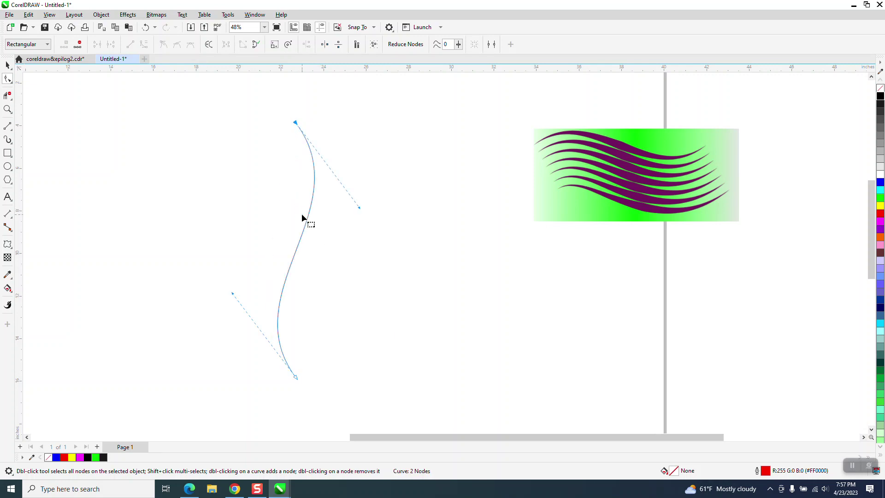
{"action": "left_click", "coordinate": [7, 65]}
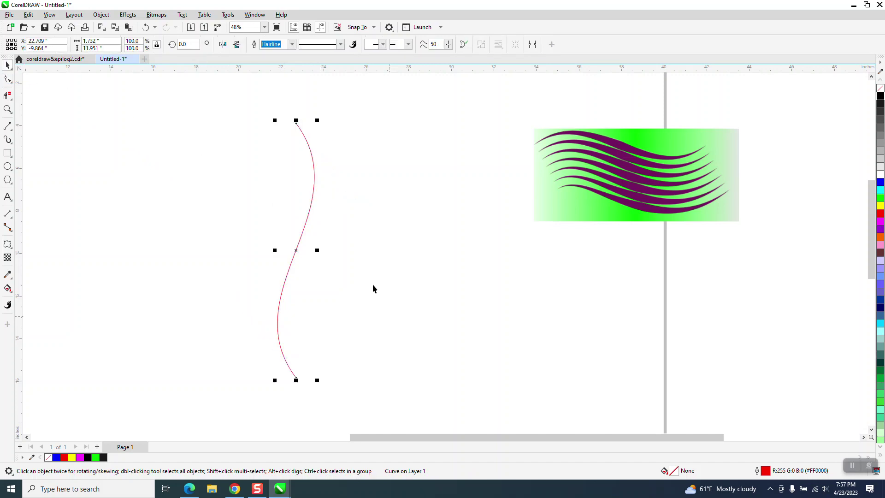
- Duplicate the S-curve, mirror the copy horizontally, then delete the mirrored left curve
{"action": "key", "text": "plus"}
{"action": "left_click", "coordinate": [223, 45]}
{"action": "left_click", "coordinate": [431, 171]}
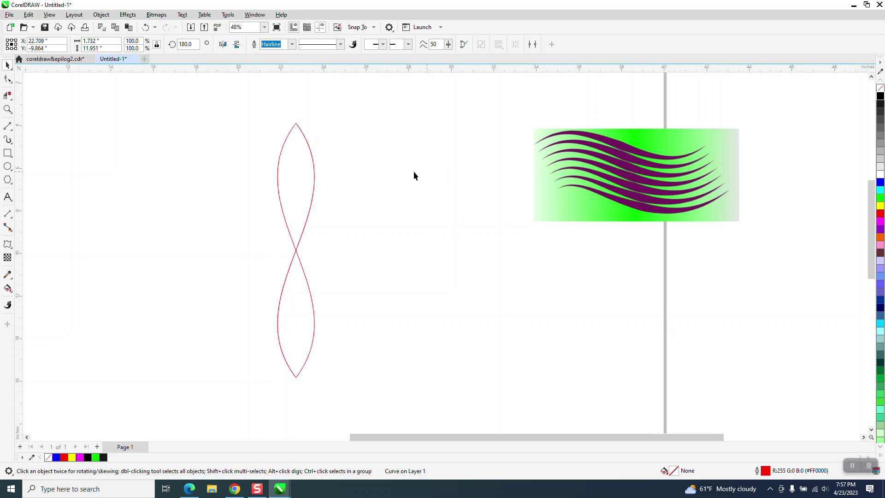
{"action": "left_click", "coordinate": [278, 188]}
{"action": "key", "text": "Delete"}
- Rotate the remaining S-curve 90 degrees into a horizontal wave
{"action": "left_click", "coordinate": [314, 200]}
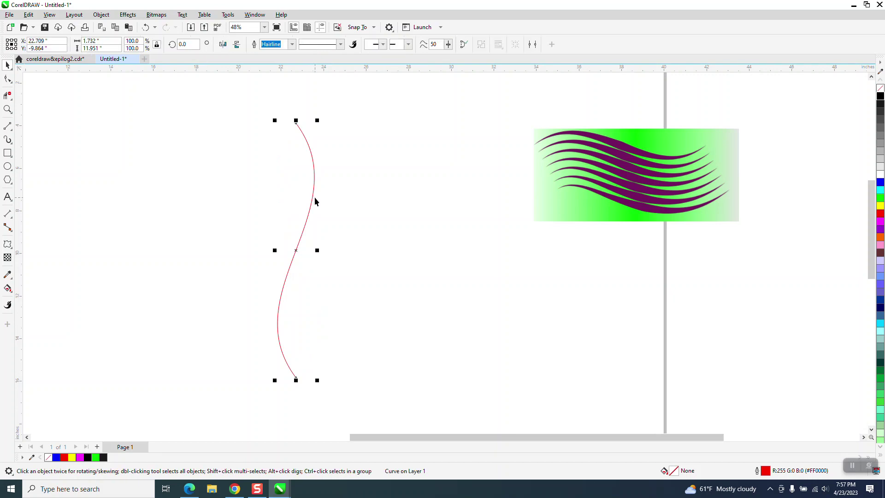
{"action": "left_click", "coordinate": [186, 45]}
{"action": "type", "text": "90"}
{"action": "key", "text": "Return"}
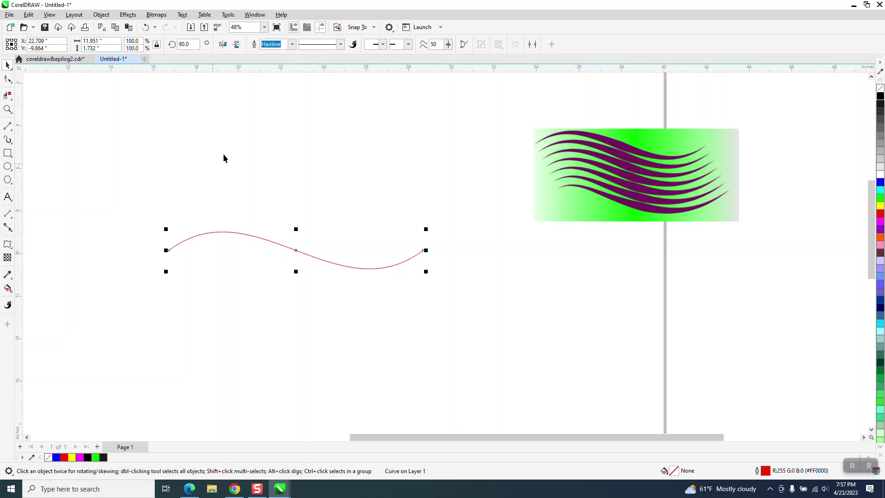
- Try six parallel copies of the wave with Parallel Drawing, then undo them
{"action": "left_click", "coordinate": [533, 43]}
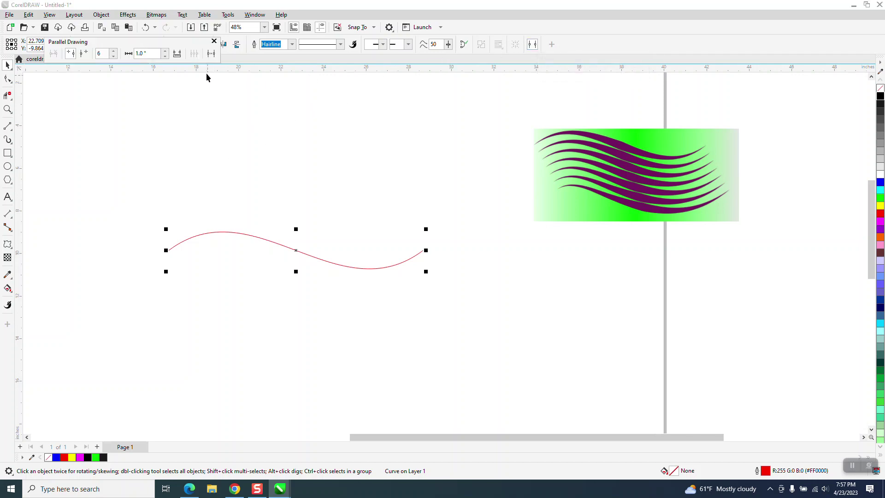
{"action": "left_click", "coordinate": [211, 53]}
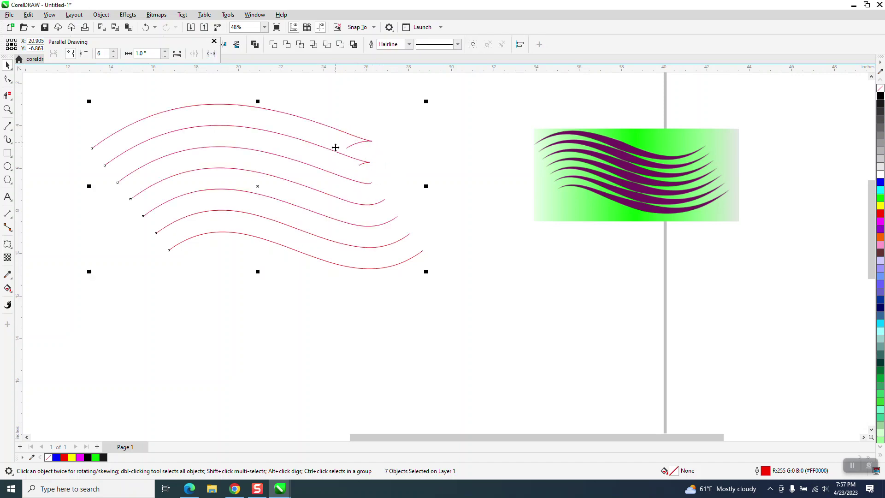
{"action": "left_click", "coordinate": [145, 28]}
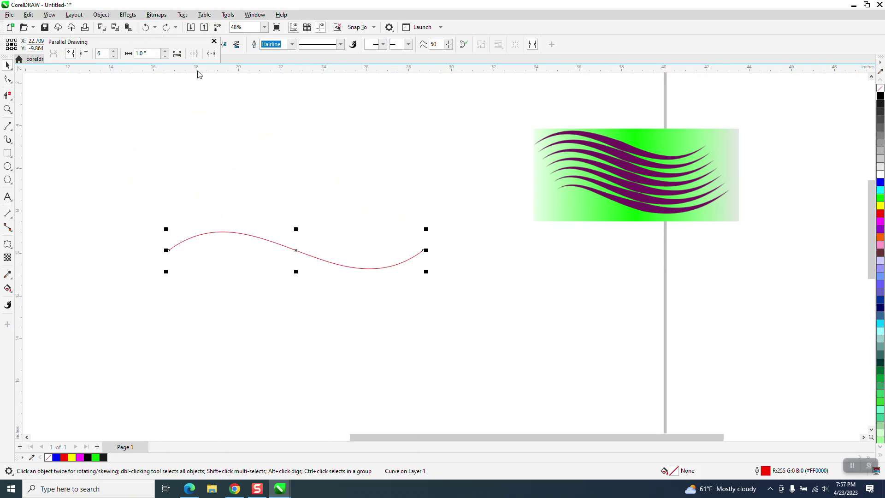
{"action": "left_click", "coordinate": [296, 223]}
- Move the wave slightly down-left and set the nudge distance to 0.5 inch
{"action": "left_click_drag", "start_coordinate": [300, 253], "coordinate": [287, 281]}
{"action": "left_click", "coordinate": [312, 144]}
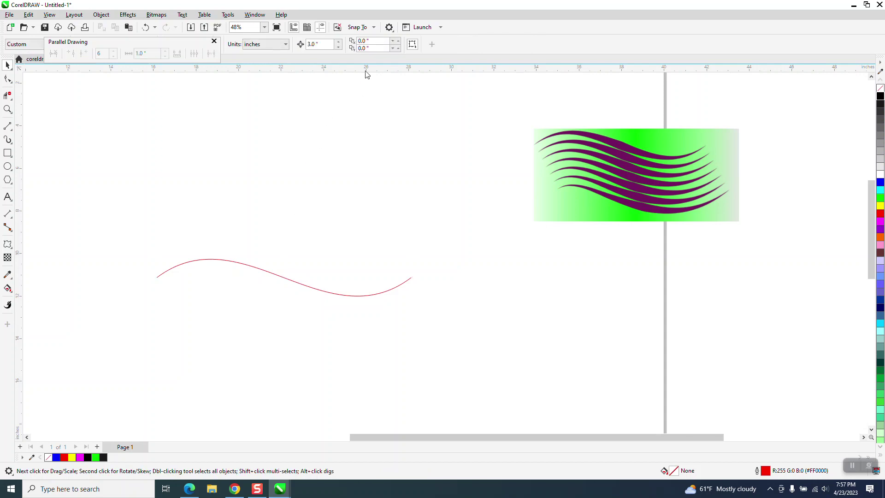
{"action": "left_click", "coordinate": [329, 48]}
{"action": "type", "text": ".5"}
{"action": "left_click", "coordinate": [275, 276]}
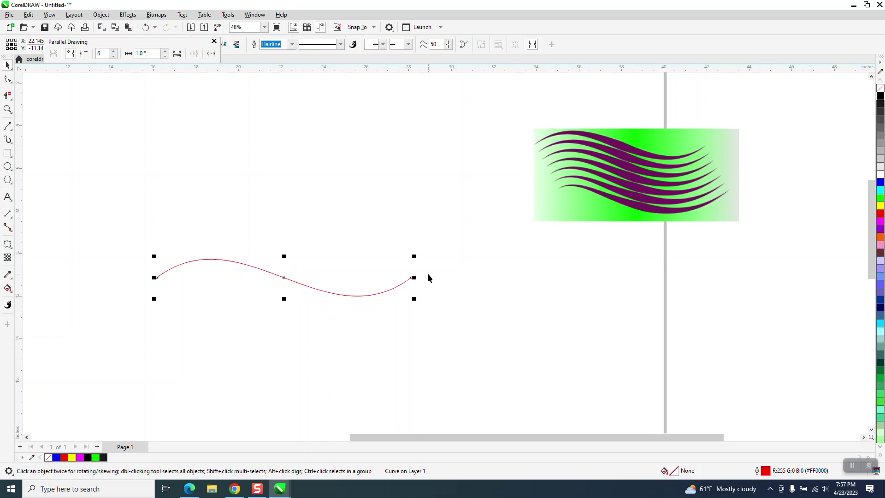
- Stack six duplicates of the wave above it, each shifted up one 0.5-inch nudge
{"action": "key", "text": "KP_Add"}
{"action": "key", "text": "Up"}
{"action": "key", "text": "KP_Add"}
{"action": "key", "text": "Up"}
{"action": "key", "text": "KP_Add"}
{"action": "key", "text": "Up"}
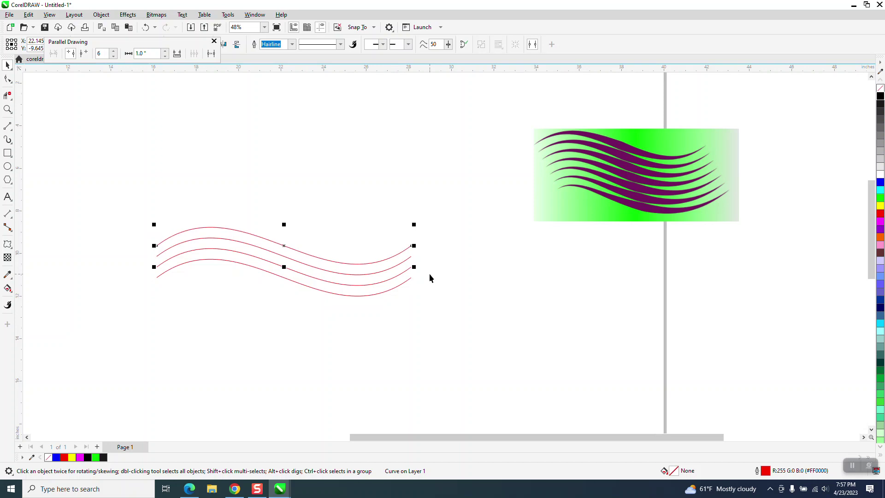
{"action": "key", "text": "KP_Add"}
{"action": "key", "text": "Up"}
{"action": "key", "text": "KP_Add"}
{"action": "key", "text": "Up"}
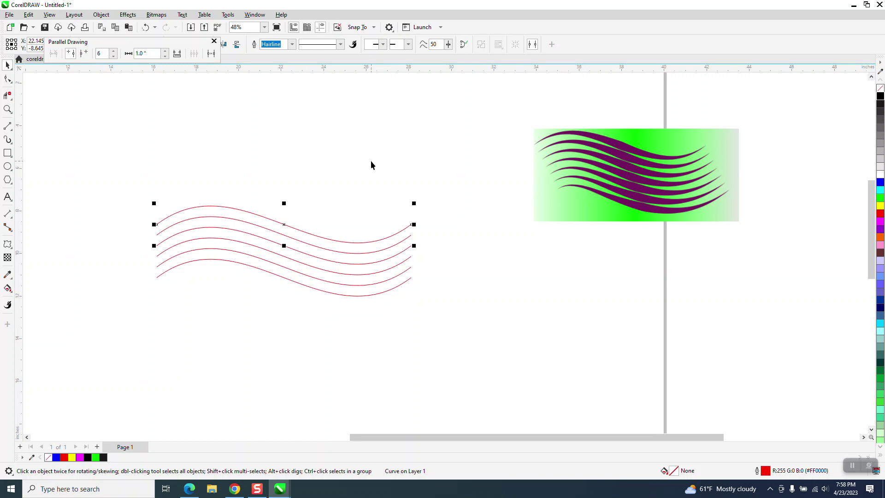
{"action": "key", "text": "ctrl+d"}
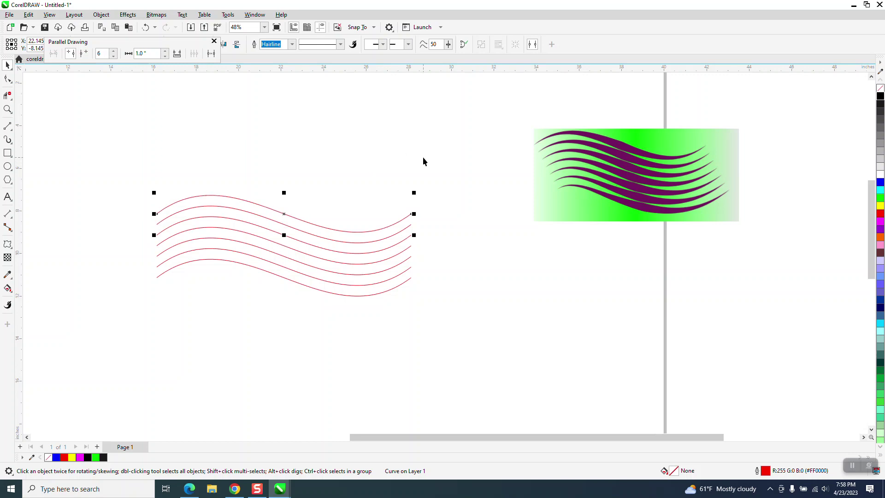
- Set the nudge distance to 0.1 inch
{"action": "left_click", "coordinate": [306, 124]}
{"action": "left_click", "coordinate": [322, 44]}
{"action": "type", "text": ".1"}
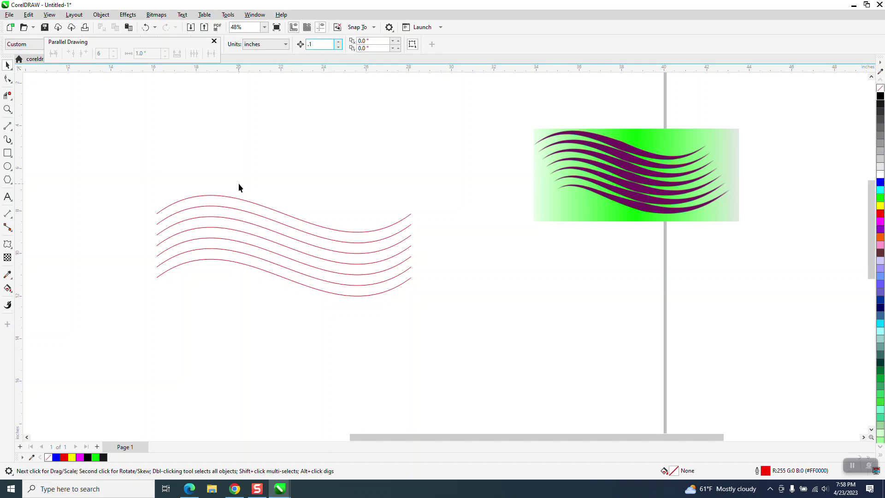
- Try a 0.1-inch left nudge on a lower wave curve, then undo it
{"action": "left_click", "coordinate": [206, 247]}
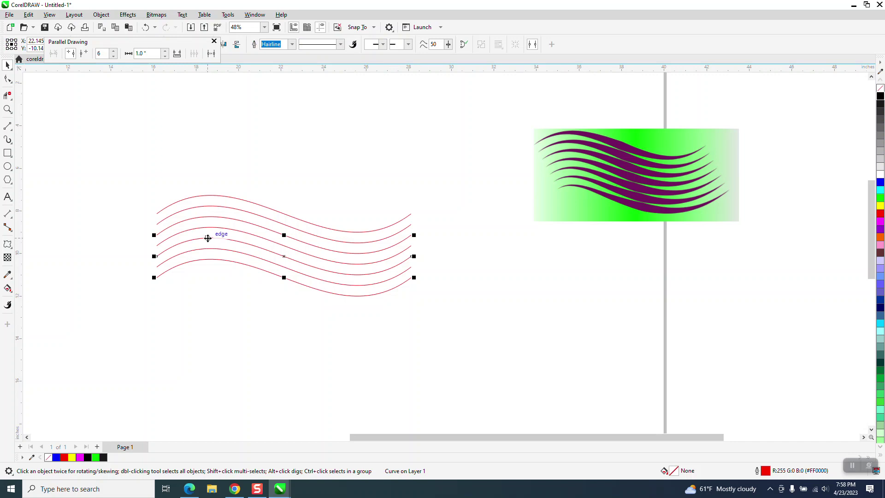
{"action": "key", "text": "Left"}
{"action": "left_click", "coordinate": [146, 28]}
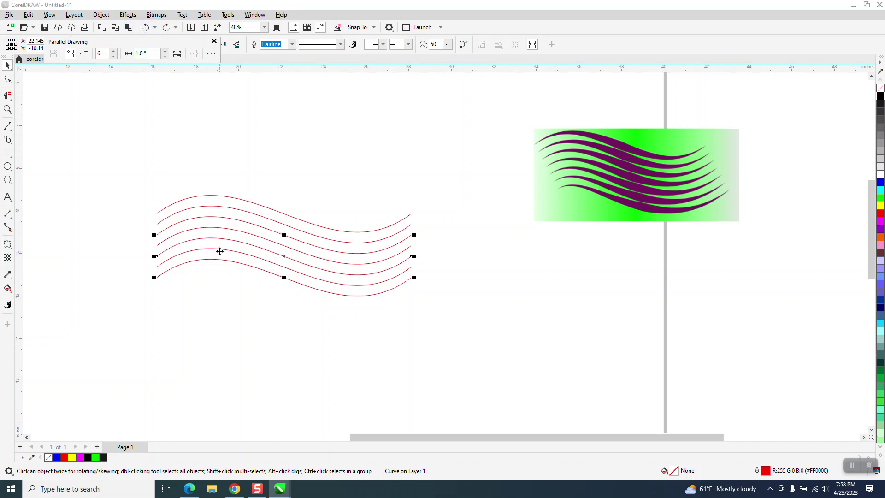
{"action": "left_click", "coordinate": [129, 280]}
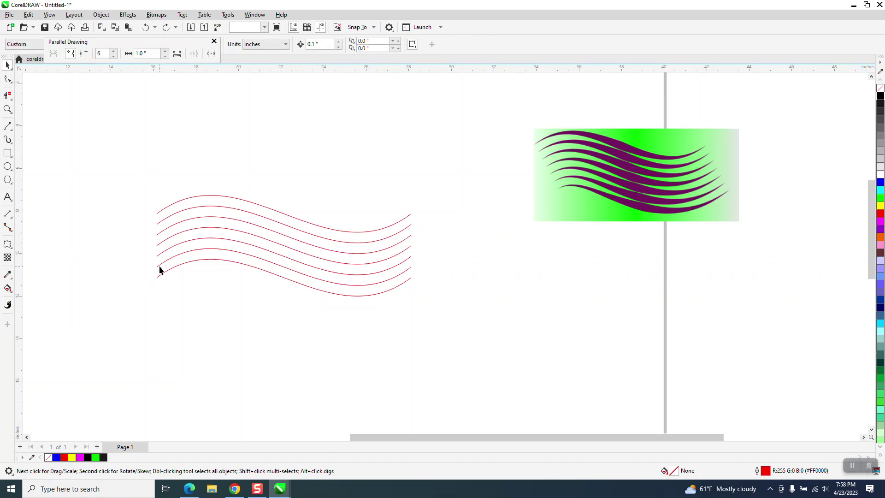
- Nudge the upper wave curves progressively left by 0.1 inch, then select all seven
{"action": "left_click", "coordinate": [159, 267]}
{"action": "left_click", "coordinate": [158, 258]}
{"action": "left_click", "coordinate": [159, 255]}
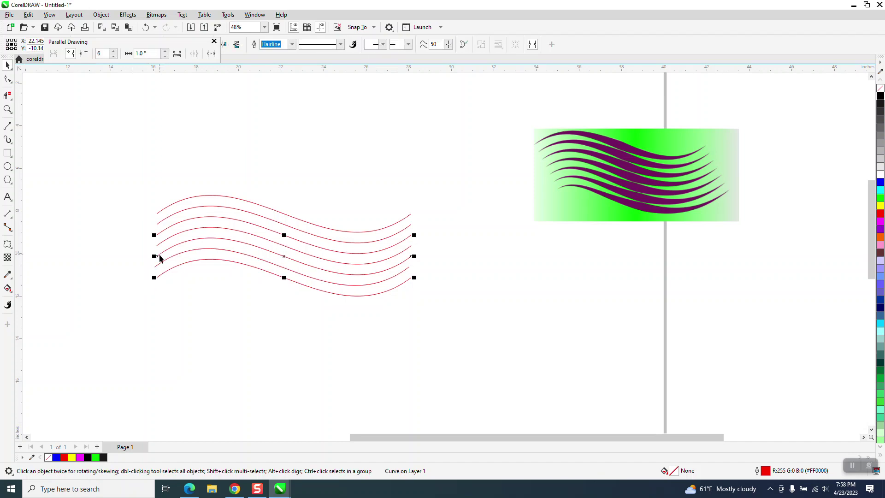
{"action": "left_click", "coordinate": [159, 244]}
{"action": "left_click", "coordinate": [160, 232]}
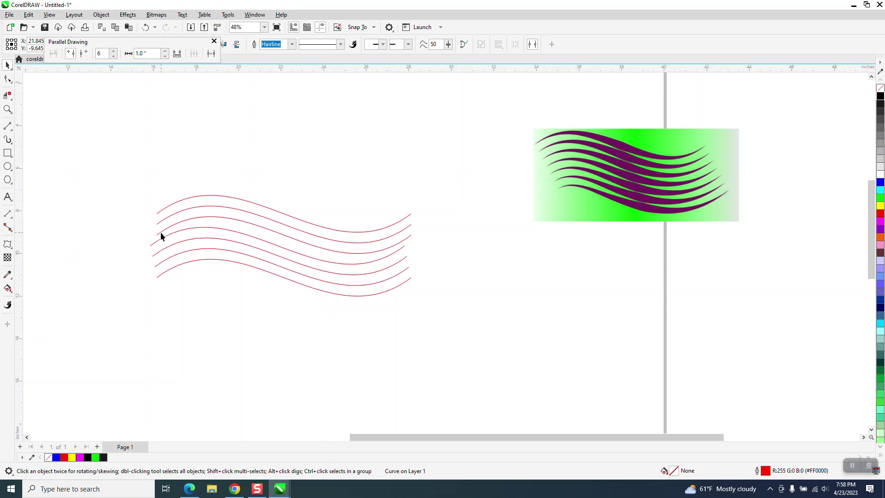
{"action": "key", "text": "Left"}
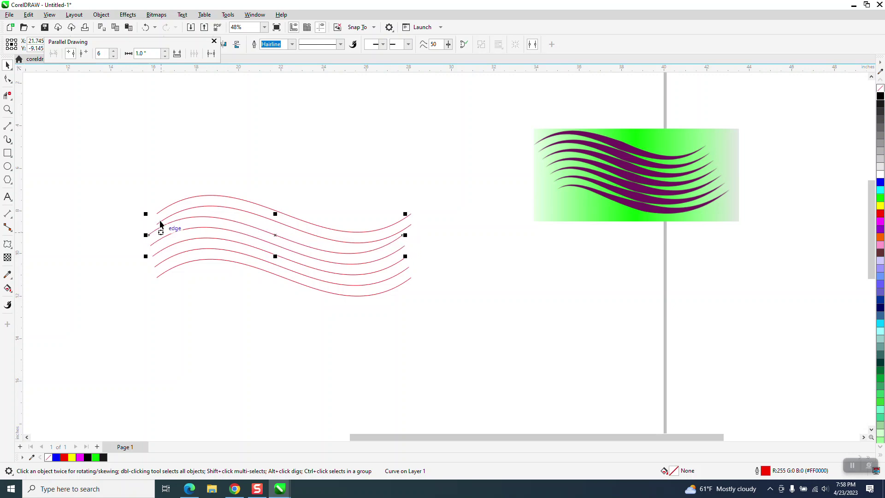
{"action": "left_click", "coordinate": [163, 220]}
{"action": "key", "text": "Left"}
{"action": "key", "text": "Left"}
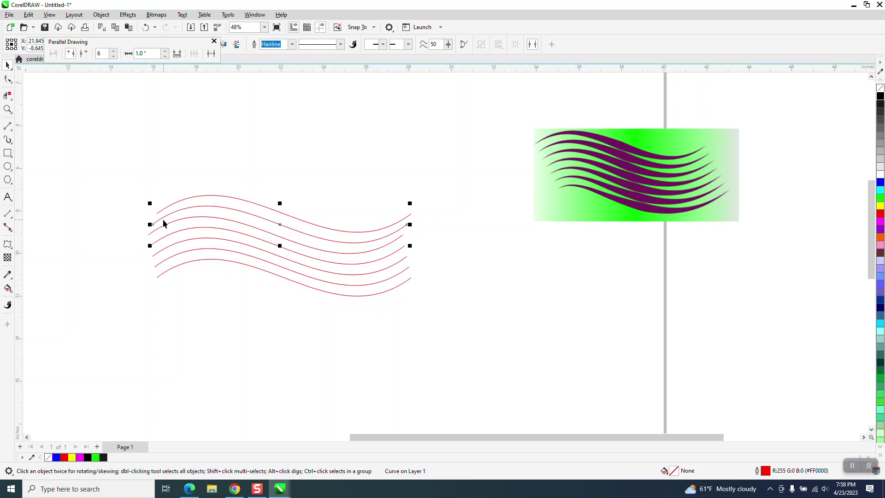
{"action": "left_click", "coordinate": [162, 213]}
{"action": "key", "text": "Left"}
{"action": "key", "text": "Left"}
{"action": "key", "text": "Left"}
{"action": "key", "text": "Left"}
{"action": "key", "text": "Left"}
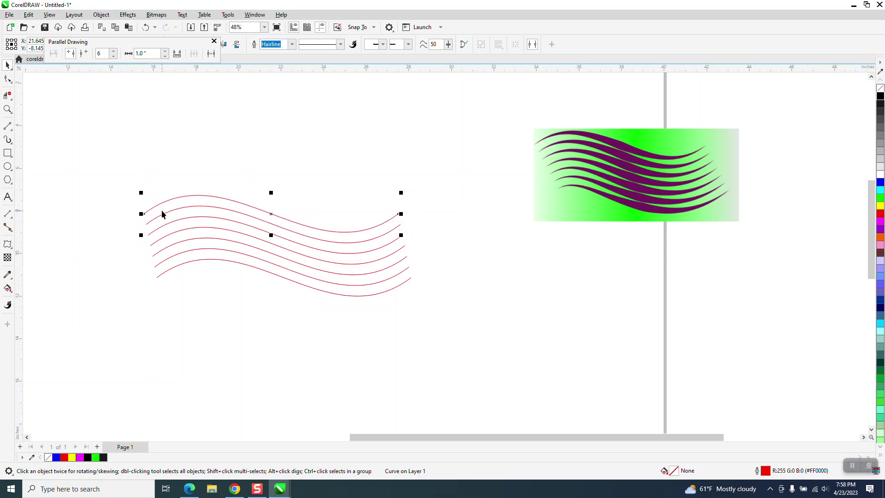
{"action": "left_click", "coordinate": [179, 316]}
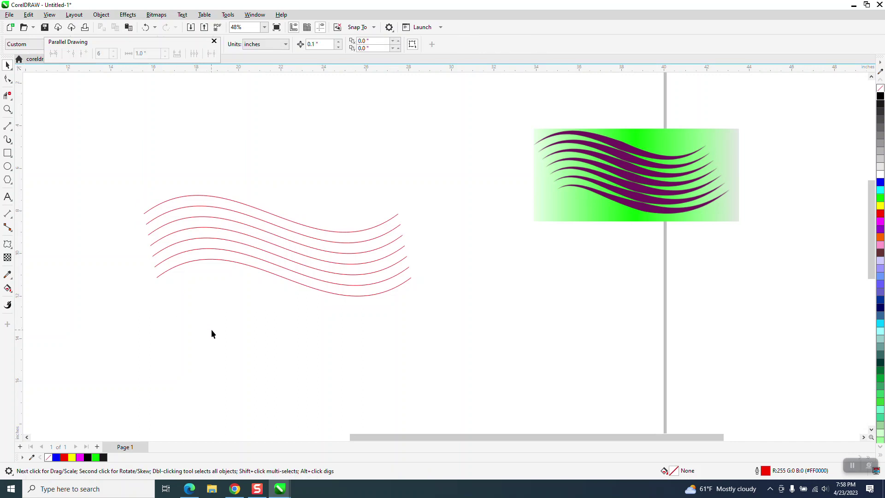
{"action": "left_click_drag", "start_coordinate": [127, 166], "coordinate": [501, 343]}
- Apply a tapered Artistic Media brush to the seven curves with 0.3" stroke width
{"action": "left_click", "coordinate": [7, 139]}
{"action": "left_click", "coordinate": [42, 144]}
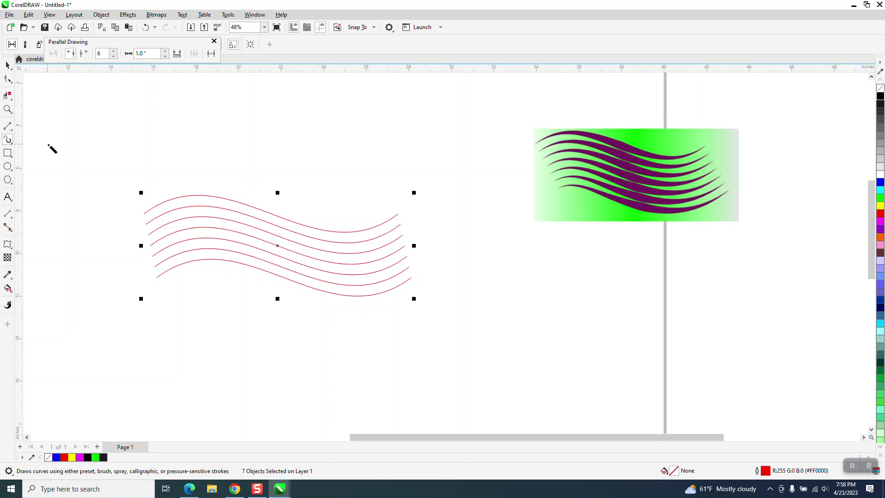
{"action": "left_click", "coordinate": [213, 41]}
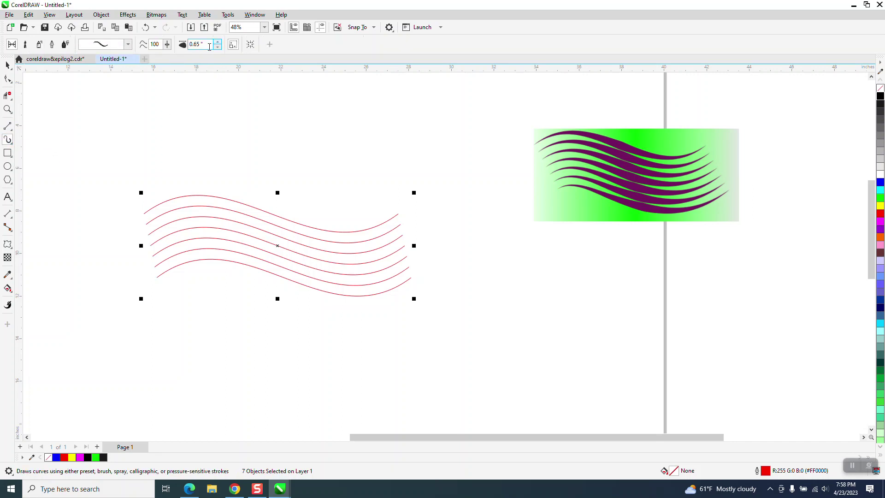
{"action": "left_click", "coordinate": [217, 48]}
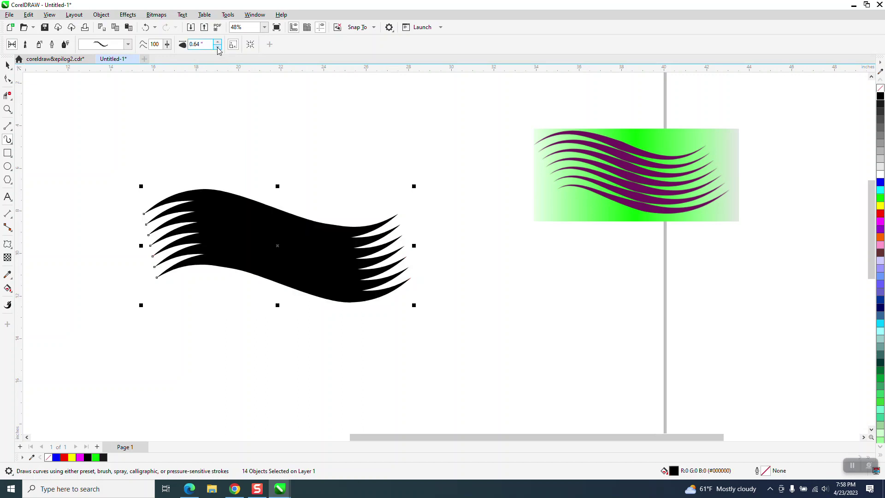
{"action": "left_click", "coordinate": [218, 47]}
{"action": "double_click", "coordinate": [206, 44]}
{"action": "key", "text": "BackSpace"}
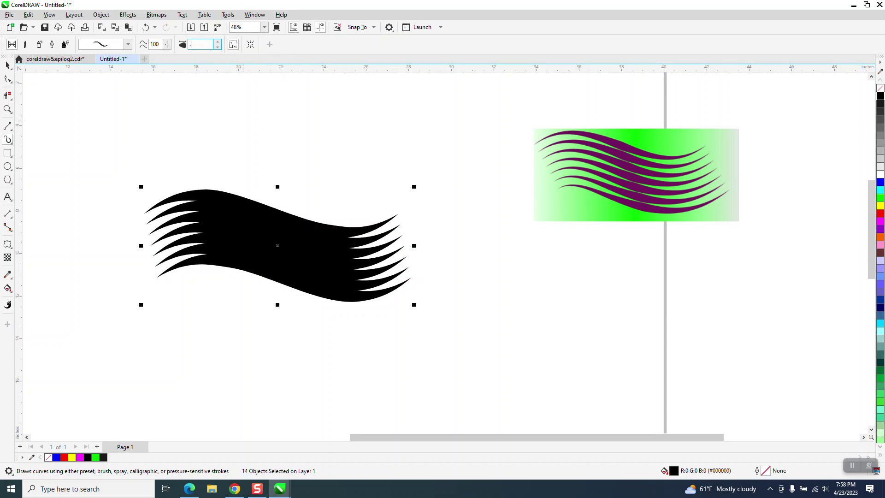
{"action": "type", "text": ".3"}
{"action": "key", "text": "Return"}
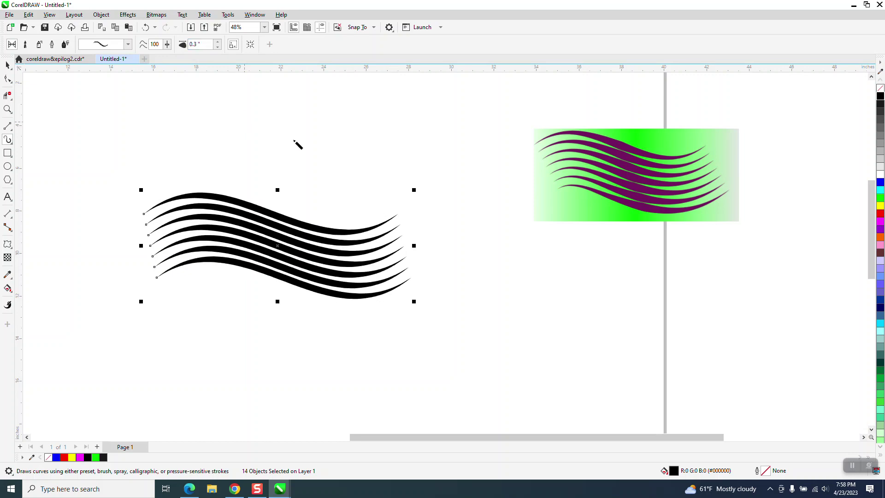
- Zoom in on the black brush strokes, then zoom back out to the reference
{"action": "left_click", "coordinate": [7, 108]}
{"action": "left_click_drag", "start_coordinate": [122, 181], "coordinate": [482, 334]}
{"action": "right_click", "coordinate": [421, 233]}
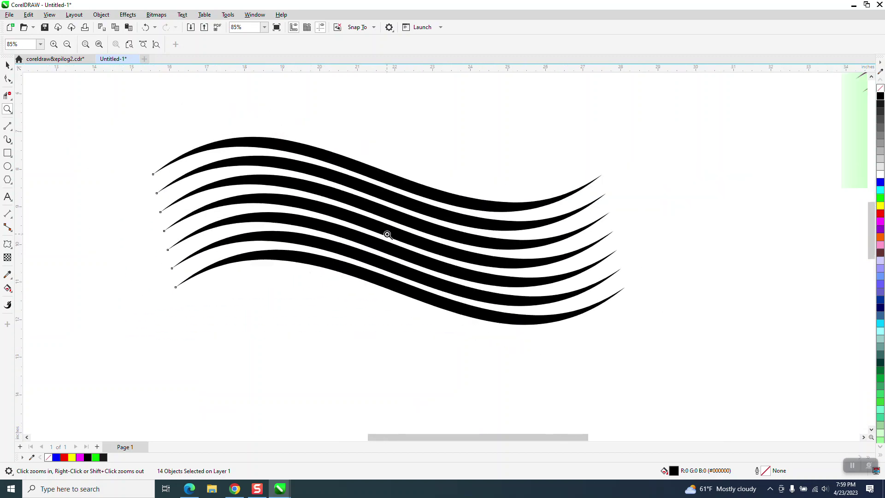
{"action": "right_click", "coordinate": [387, 233]}
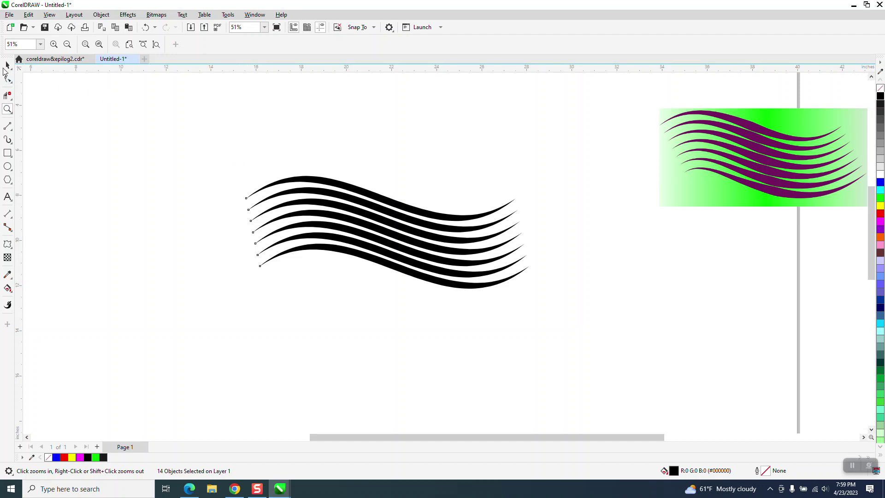
- Draw a rectangle around the wave strokes, fill it bright green with no outline
{"action": "left_click", "coordinate": [8, 66]}
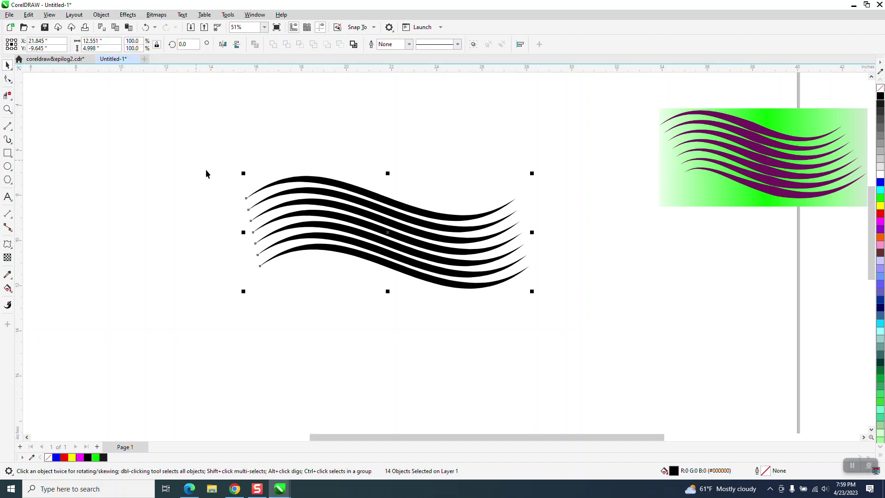
{"action": "key", "text": "F6"}
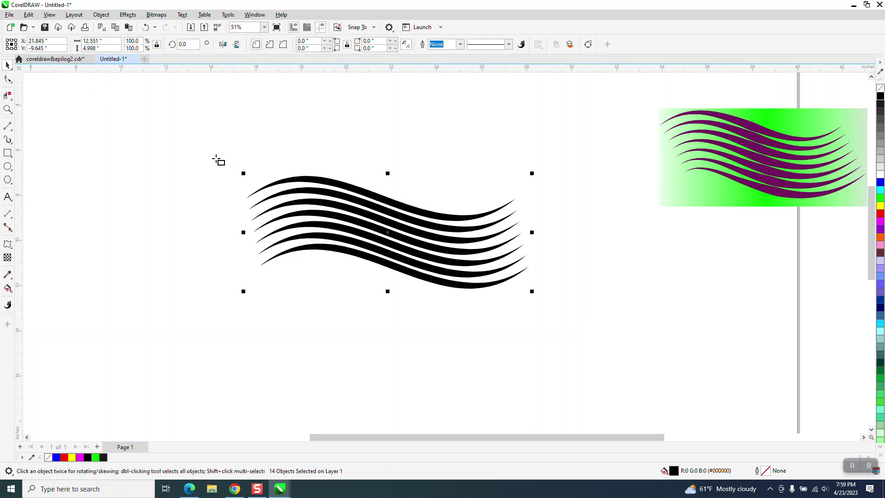
{"action": "left_click_drag", "start_coordinate": [219, 161], "coordinate": [552, 314]}
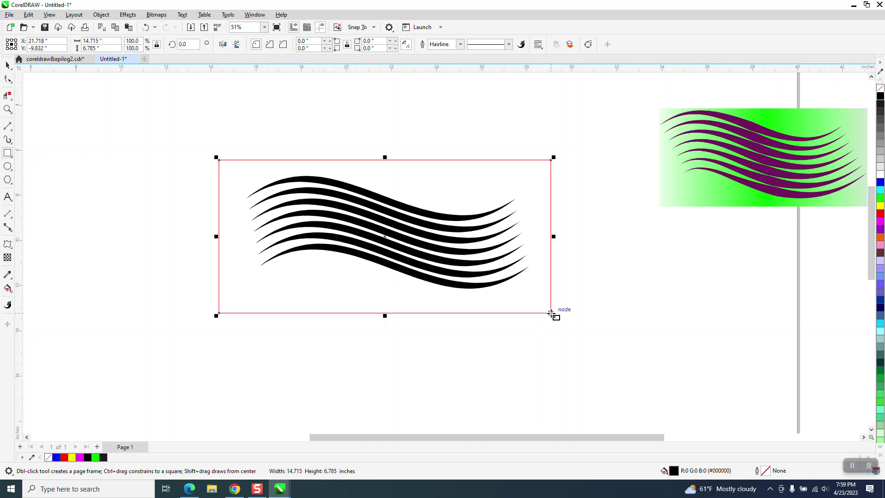
{"action": "left_click", "coordinate": [880, 197]}
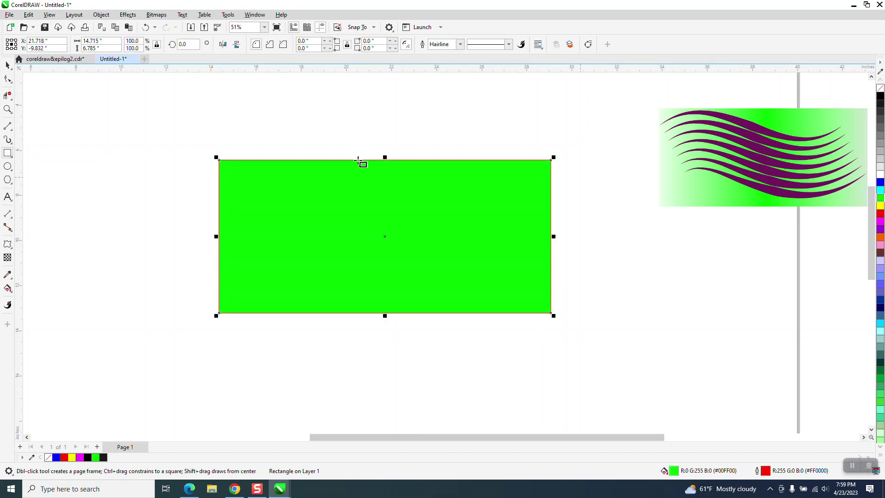
{"action": "right_click", "coordinate": [880, 88]}
- Send the green rectangle to the back of the page behind the strokes
{"action": "left_click", "coordinate": [103, 16]}
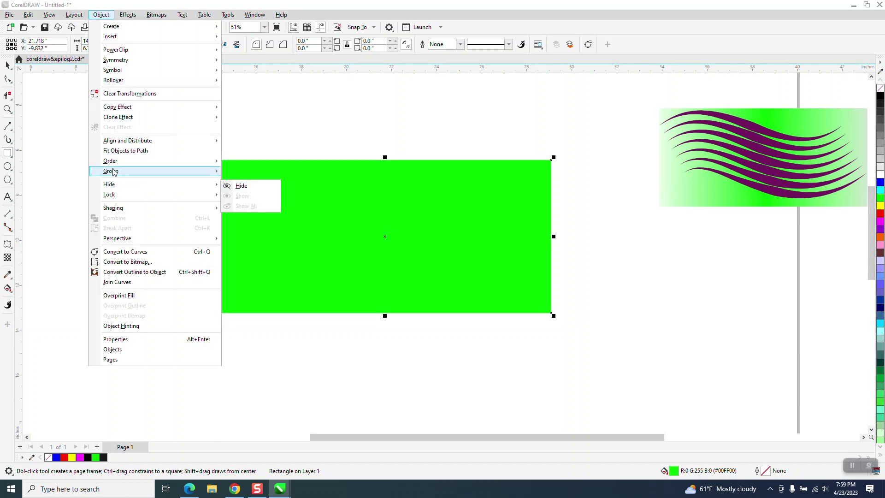
{"action": "mouse_move", "coordinate": [113, 161]}
{"action": "left_click", "coordinate": [266, 173]}
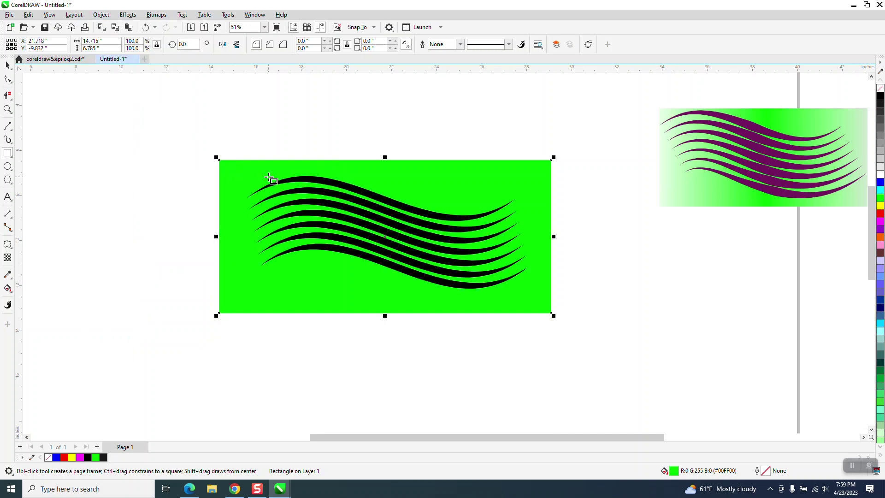
{"action": "left_click", "coordinate": [8, 66]}
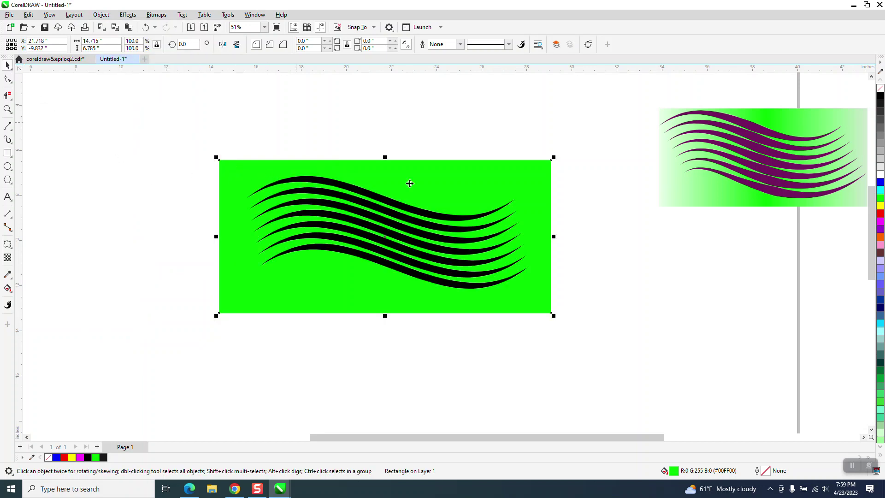
{"action": "left_click", "coordinate": [11, 291]}
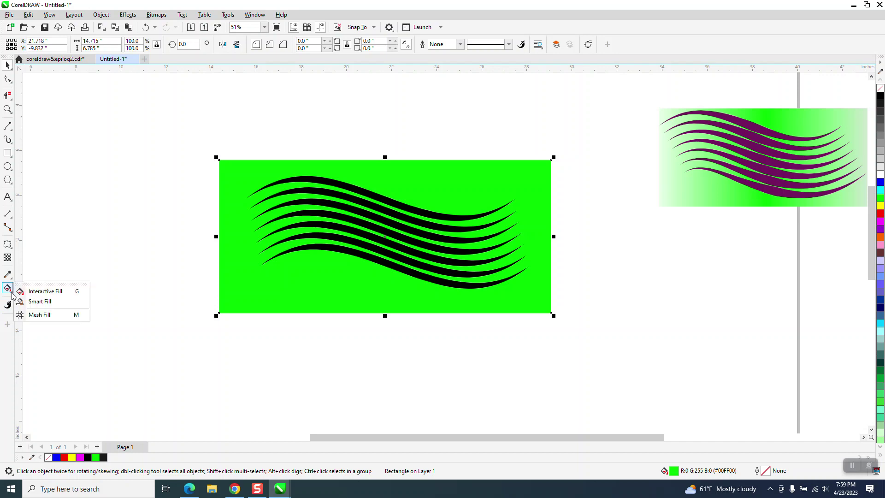
- Lay a left-to-right fountain fill across the rectangle, white start, bright green middle
{"action": "left_click", "coordinate": [42, 294]}
{"action": "left_click_drag", "start_coordinate": [224, 282], "coordinate": [544, 282]}
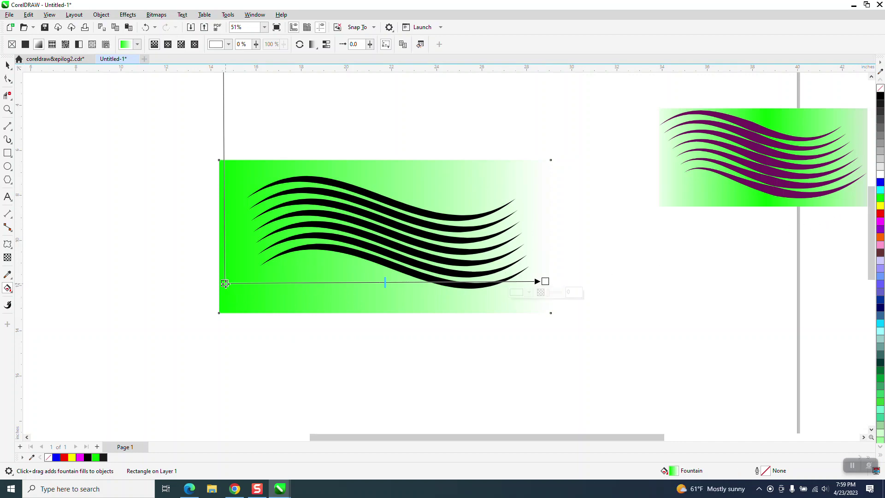
{"action": "left_click_drag", "start_coordinate": [882, 175], "coordinate": [226, 286]}
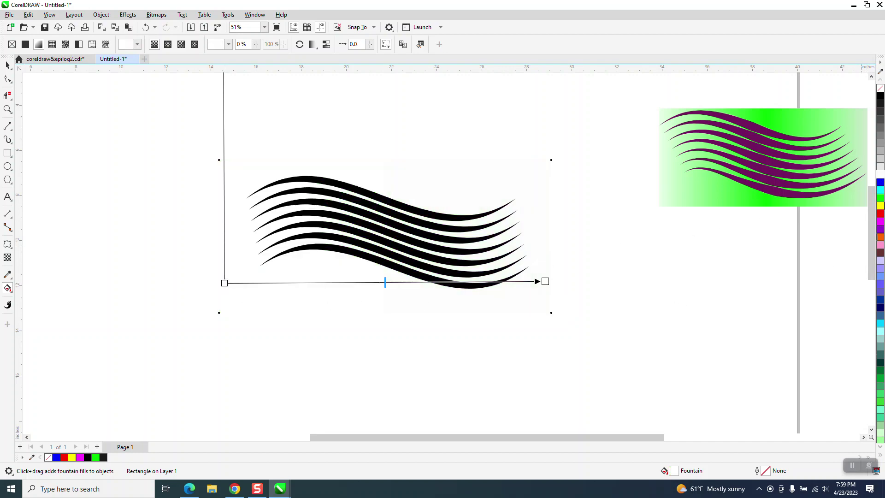
{"action": "mouse_move", "coordinate": [880, 202]}
{"action": "left_mouse_down"}
{"action": "mouse_move", "coordinate": [822, 234]}
{"action": "mouse_move", "coordinate": [456, 290]}
{"action": "mouse_move", "coordinate": [389, 286]}
{"action": "left_mouse_up"}
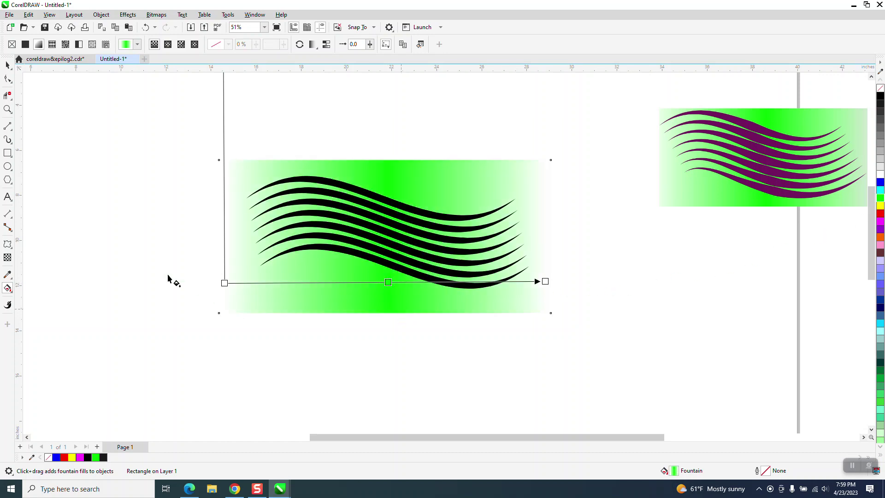
{"action": "left_click", "coordinate": [9, 68]}
{"action": "left_click", "coordinate": [173, 125]}
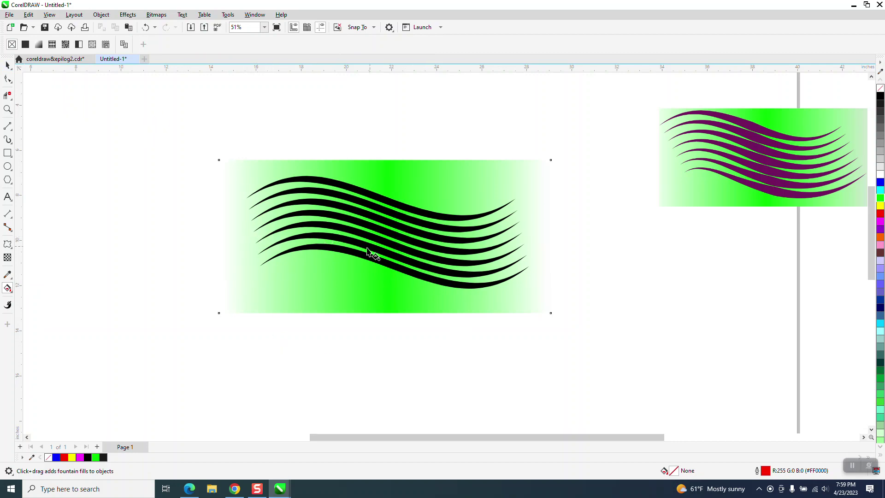
- Make both gradient ends yellow, shift the green midpoint left, and add another green point
{"action": "left_click", "coordinate": [345, 273]}
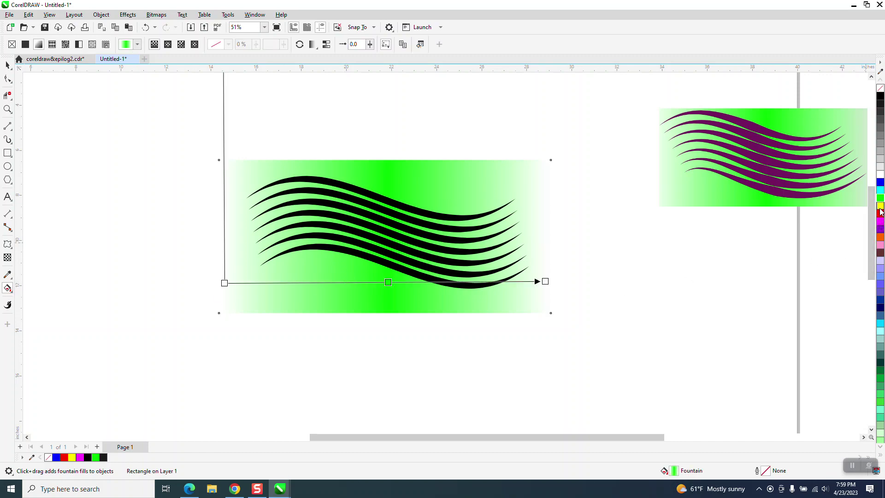
{"action": "left_click_drag", "start_coordinate": [815, 236], "coordinate": [546, 279]}
{"action": "left_click_drag", "start_coordinate": [881, 207], "coordinate": [224, 283]}
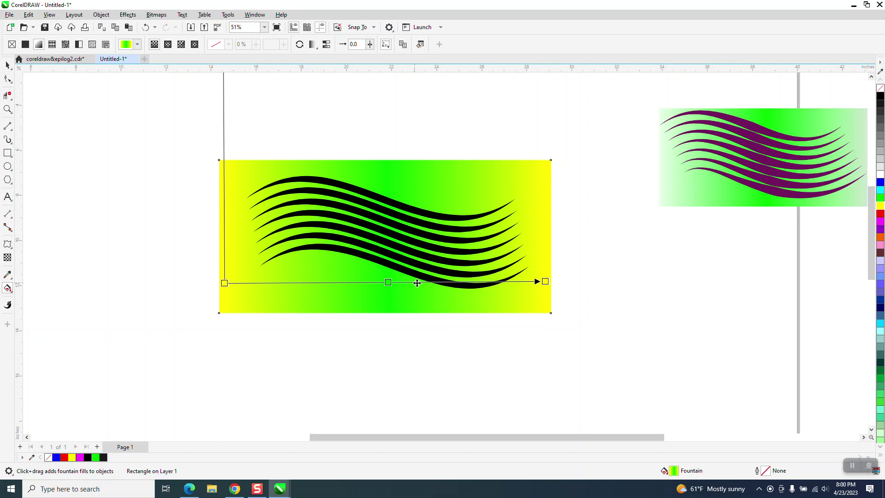
{"action": "left_click_drag", "start_coordinate": [388, 282], "coordinate": [331, 287]}
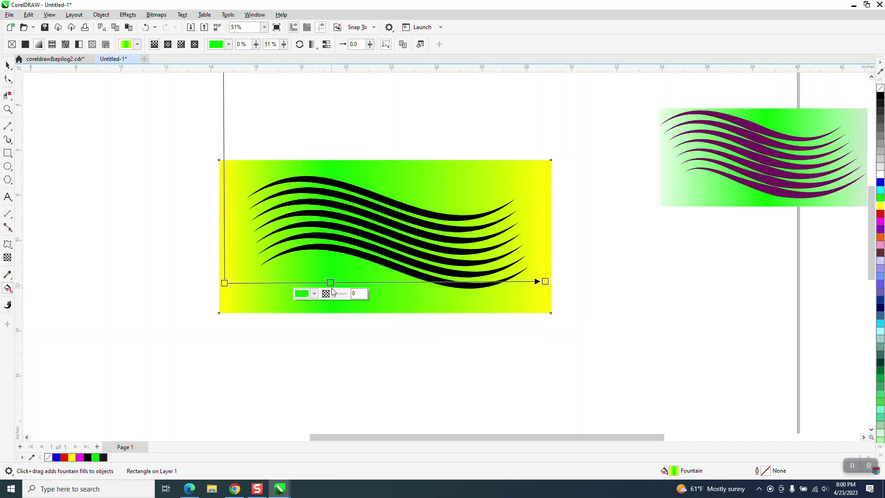
{"action": "left_click_drag", "start_coordinate": [880, 197], "coordinate": [414, 286]}
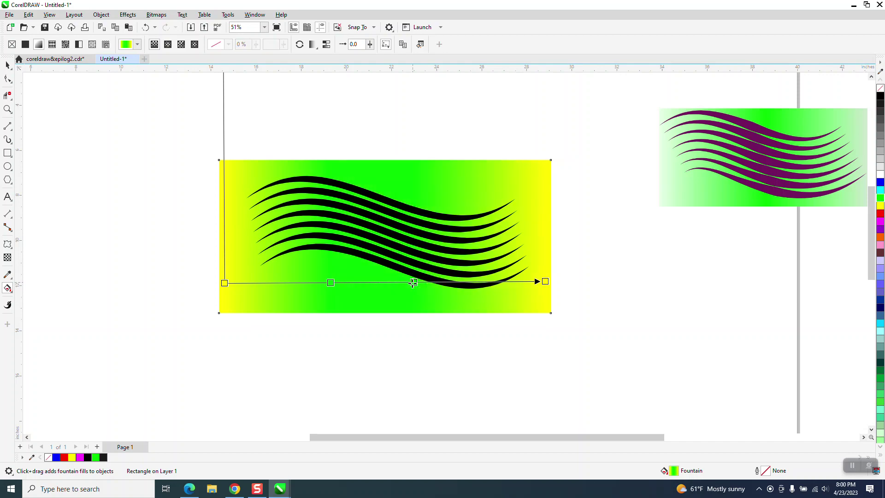
{"action": "left_click", "coordinate": [12, 67]}
{"action": "left_click", "coordinate": [79, 99]}
- Zoom in on the wavy design, then zoom out to see the whole layout
{"action": "left_click", "coordinate": [7, 110]}
{"action": "mouse_move", "coordinate": [233, 162]}
{"action": "left_mouse_down"}
{"action": "mouse_move", "coordinate": [254, 207]}
{"action": "mouse_move", "coordinate": [603, 340]}
{"action": "left_mouse_up"}
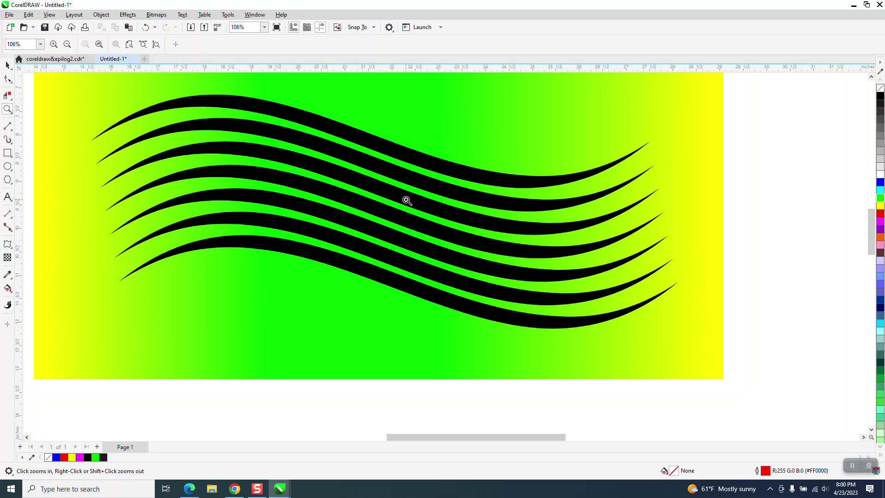
{"action": "right_click", "coordinate": [411, 199]}
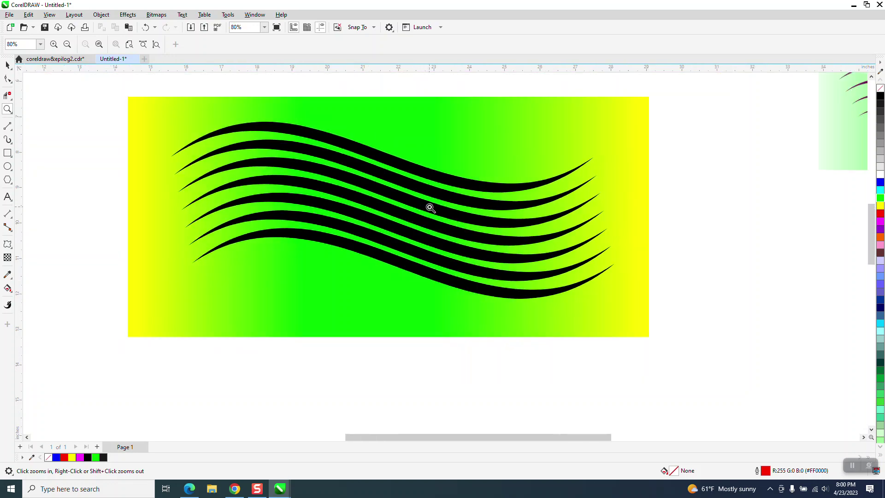
{"action": "right_click", "coordinate": [431, 205]}
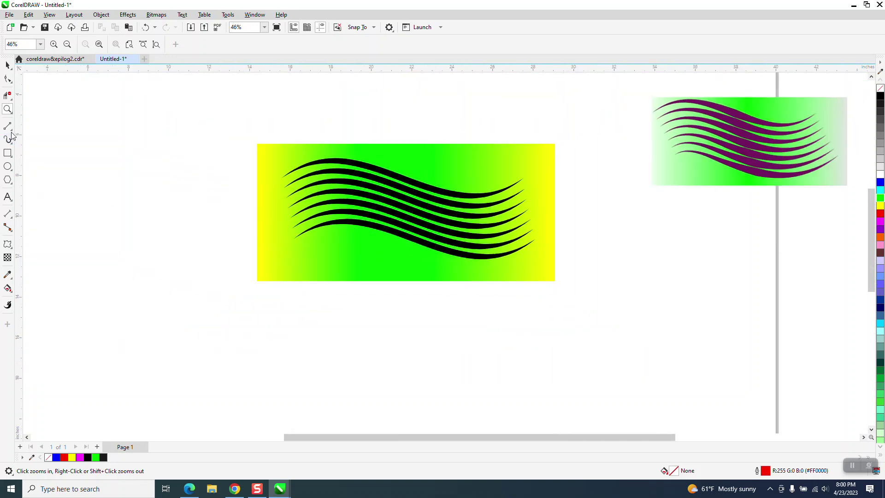
- Draw a straight vertical 2-point line to the left of the gradient rectangle
{"action": "left_click", "coordinate": [12, 133]}
{"action": "left_click", "coordinate": [49, 138]}
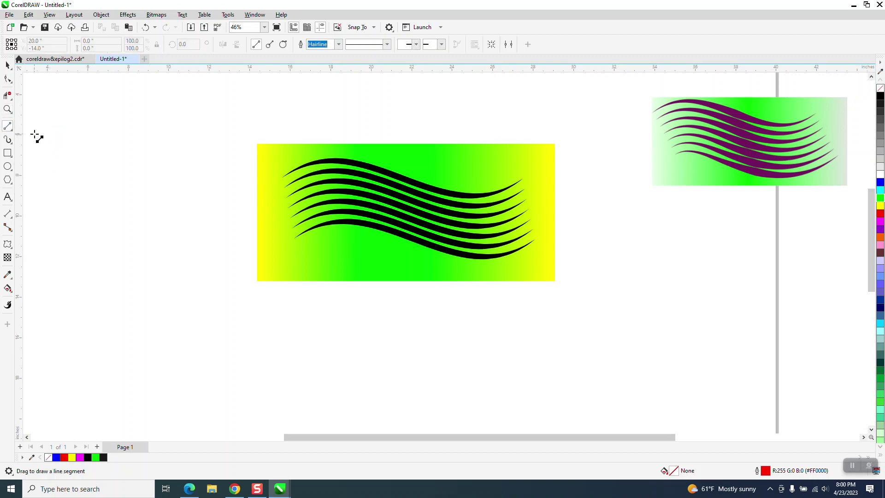
{"action": "left_click_drag", "start_coordinate": [130, 158], "coordinate": [130, 340]}
- Add six evenly spaced parallel copies of the vertical line with Parallel Drawing
{"action": "left_click", "coordinate": [508, 44]}
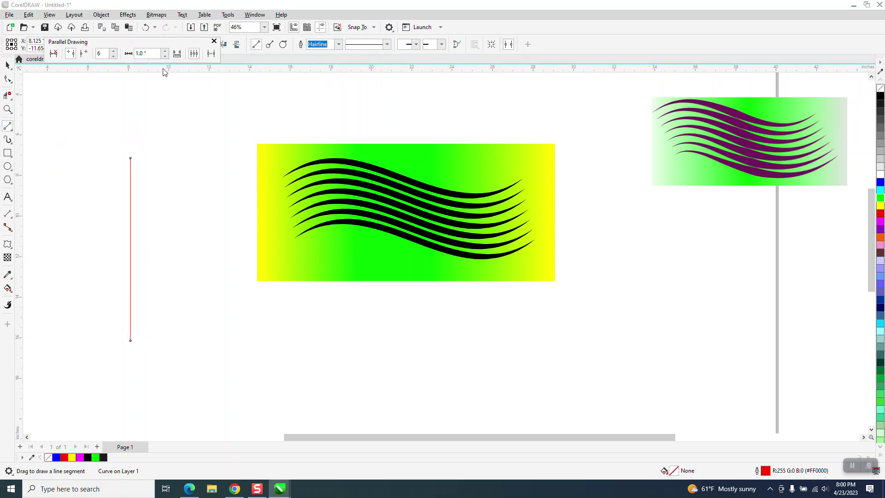
{"action": "left_click", "coordinate": [211, 54]}
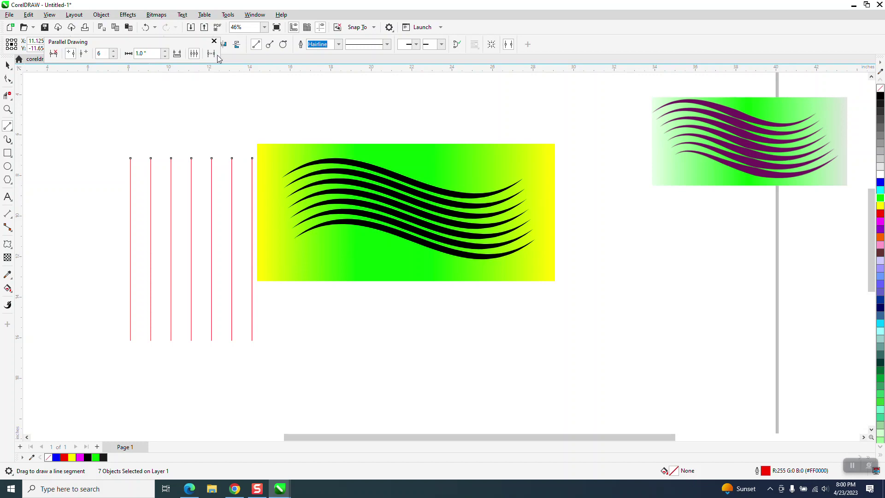
{"action": "left_click", "coordinate": [214, 42]}
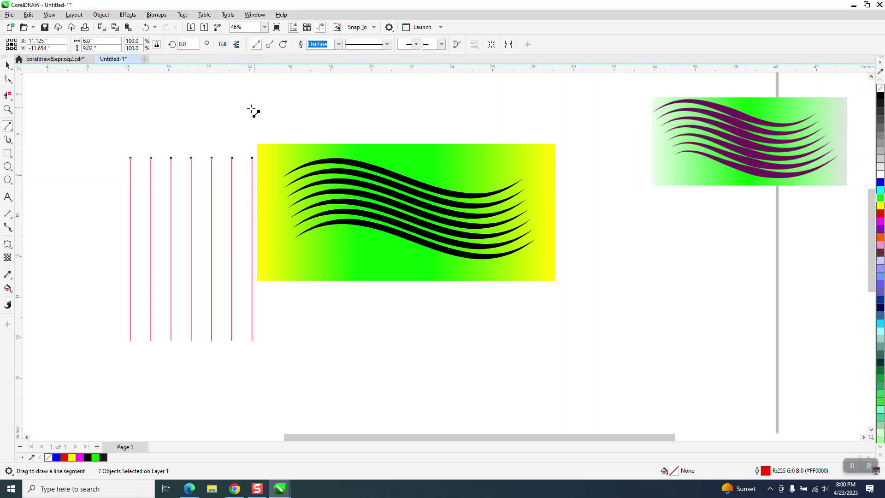
{"action": "left_click", "coordinate": [8, 109]}
{"action": "left_click_drag", "start_coordinate": [248, 137], "coordinate": [619, 308]}
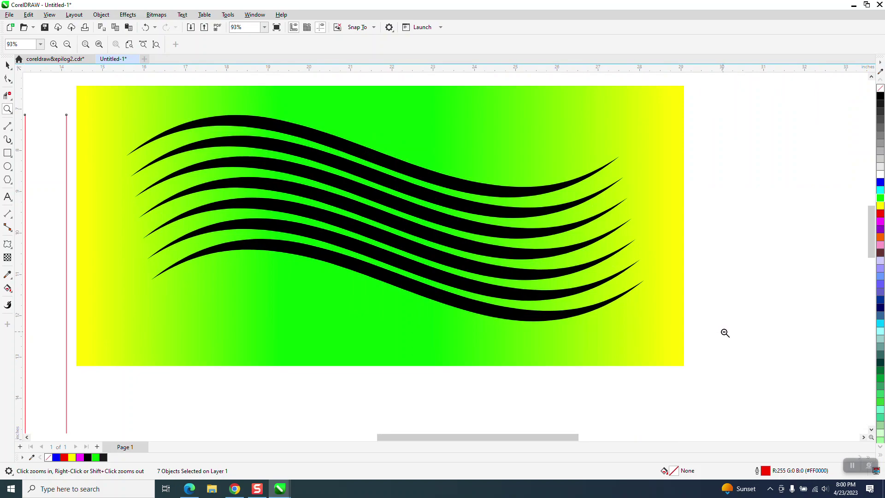